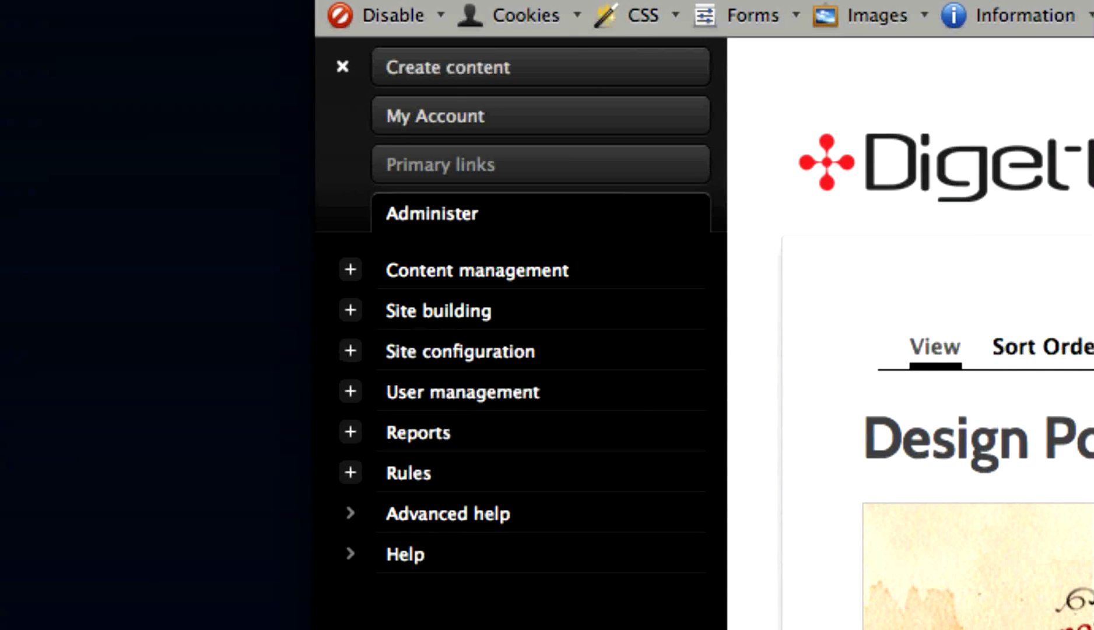
- Open the Content page from Content management in the admin menu
left_click(351, 272)
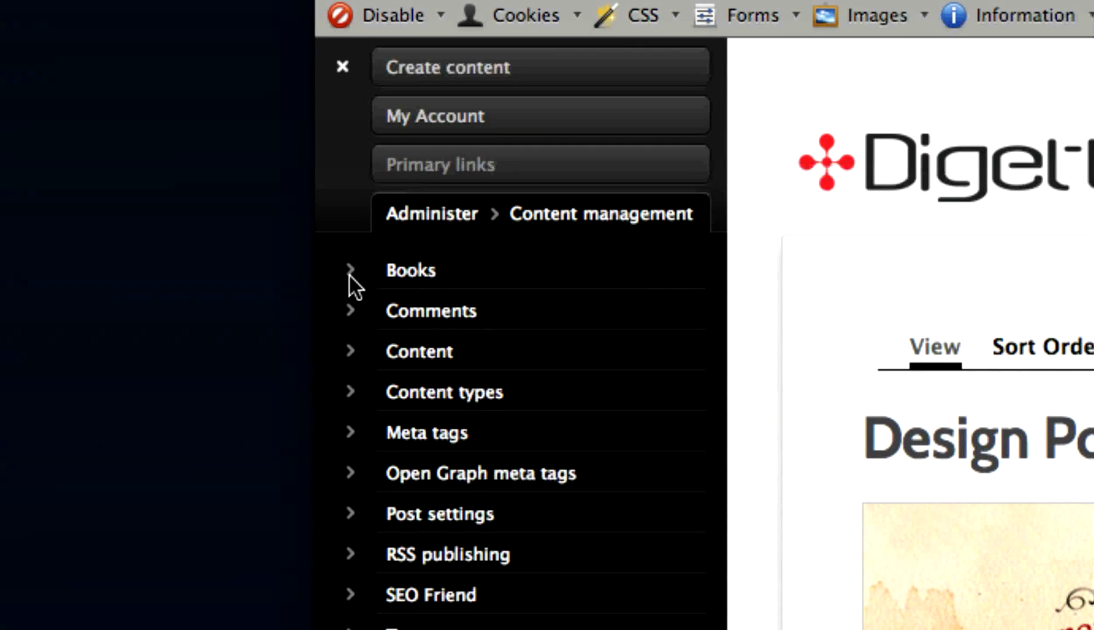
left_click(389, 368)
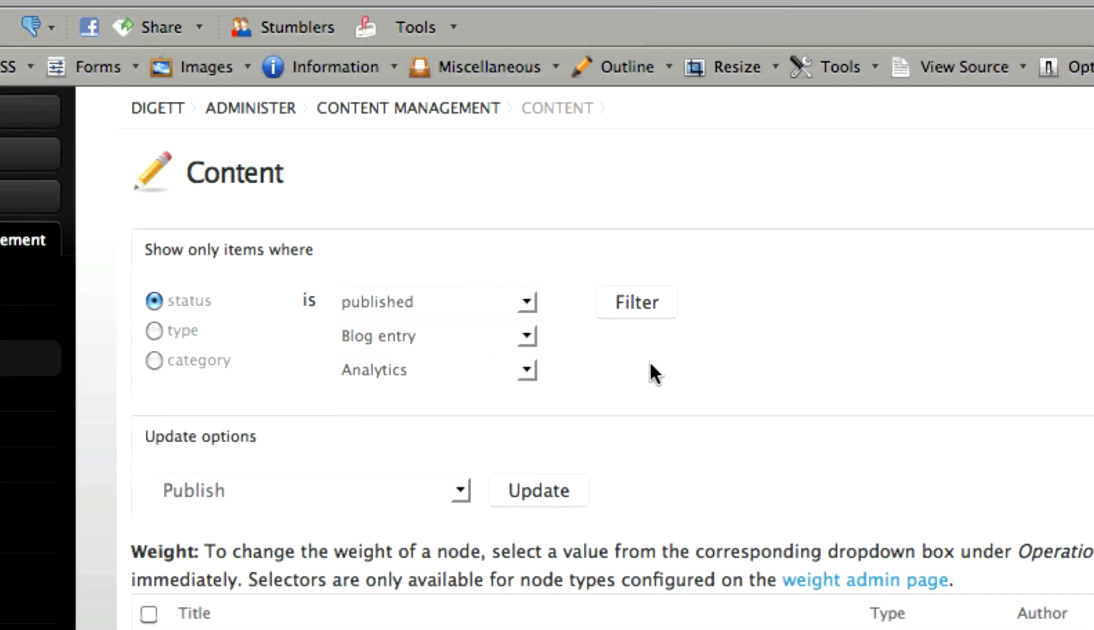
- Filter the content list by type Design
left_click(511, 336)
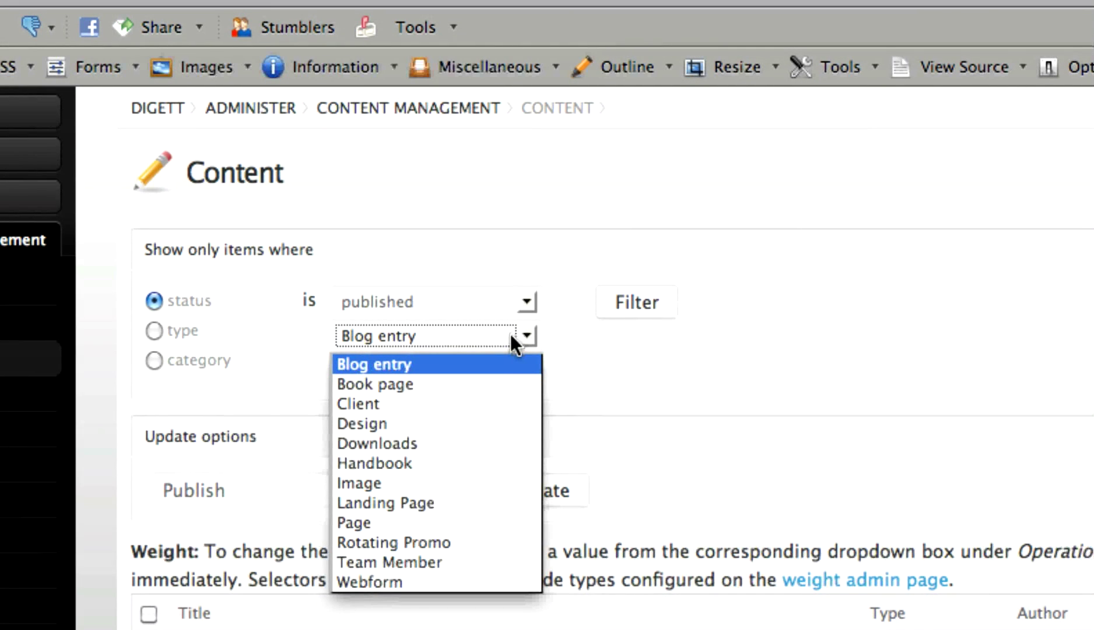
left_click(508, 424)
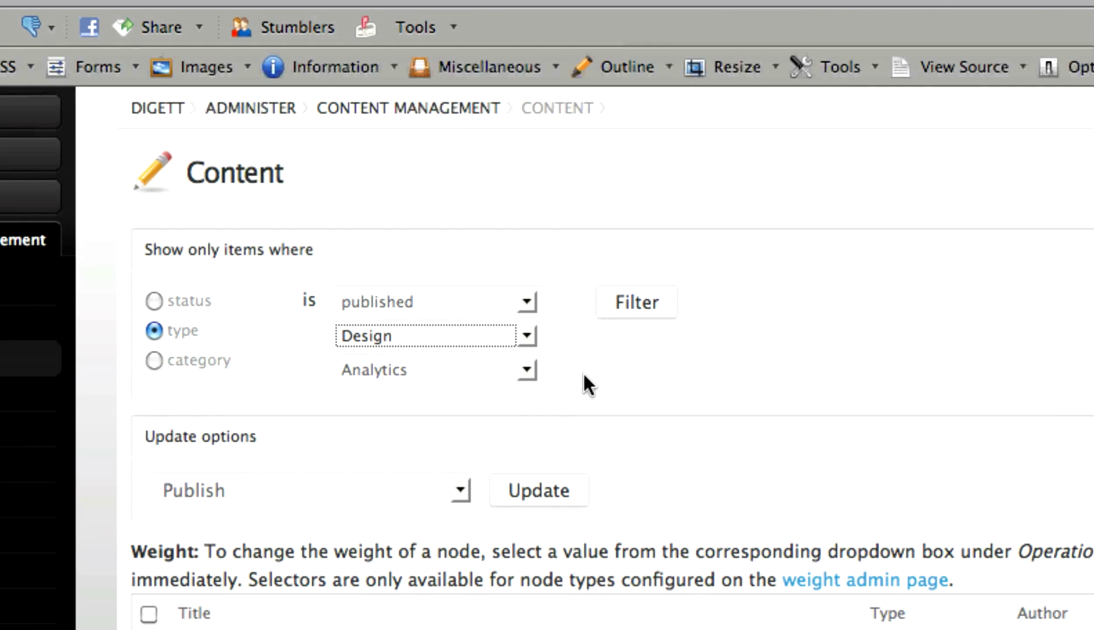
left_click(647, 318)
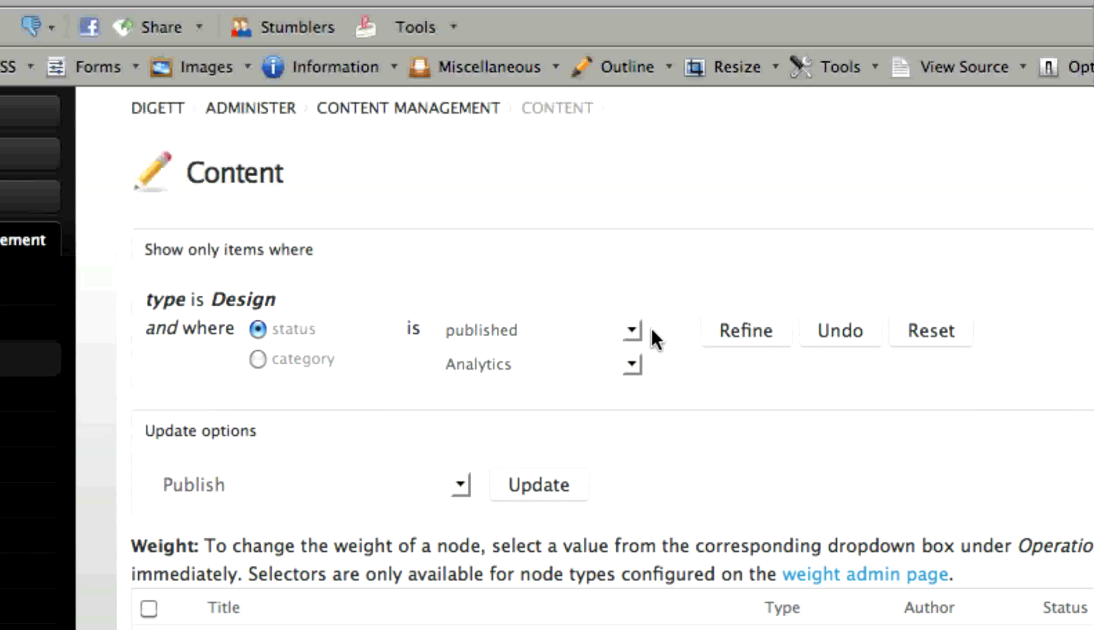
left_click(704, 337)
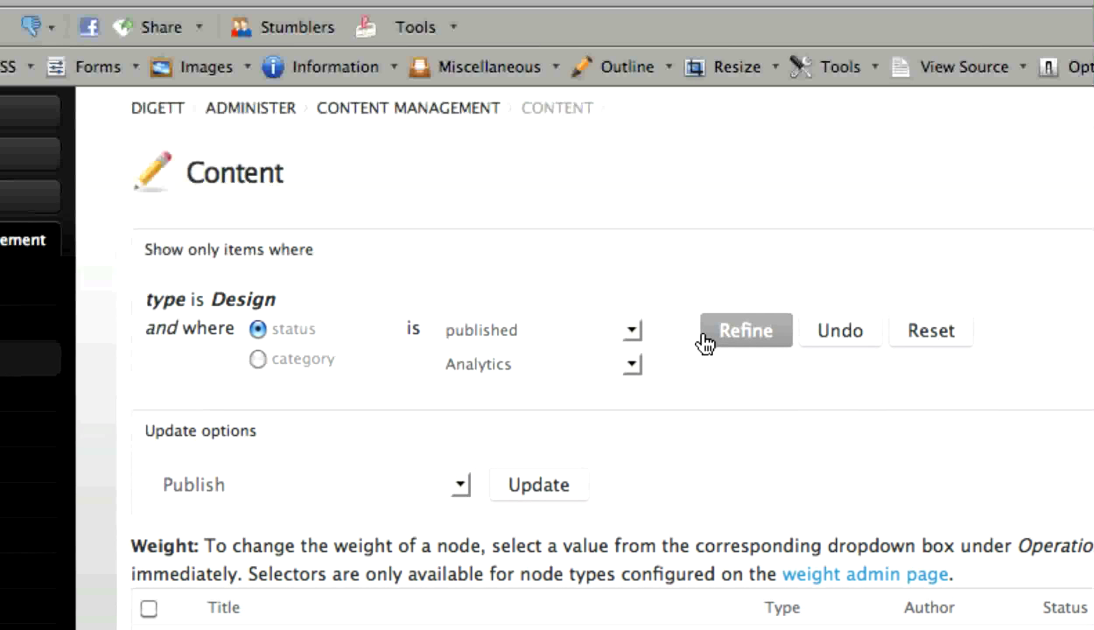